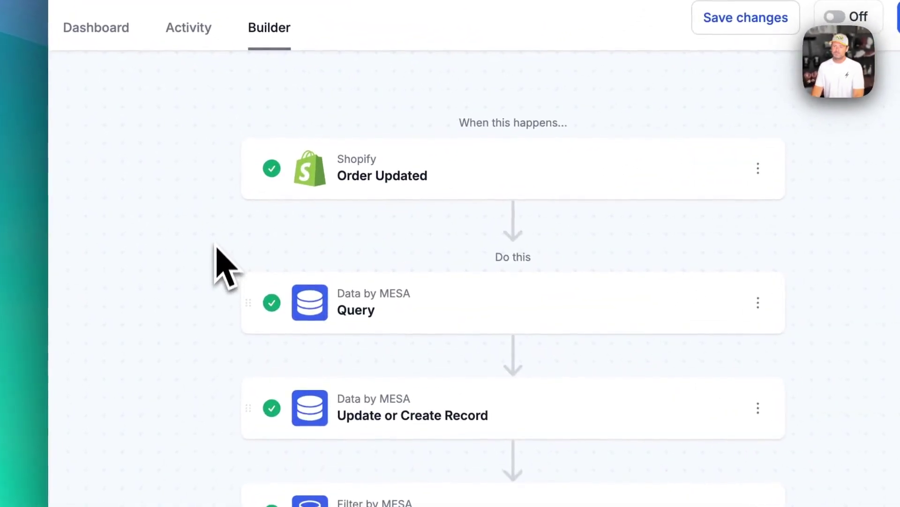
# - Review the start of the workflow and the configuration of the Query step
pyautogui.scroll(-2, 279, 249)
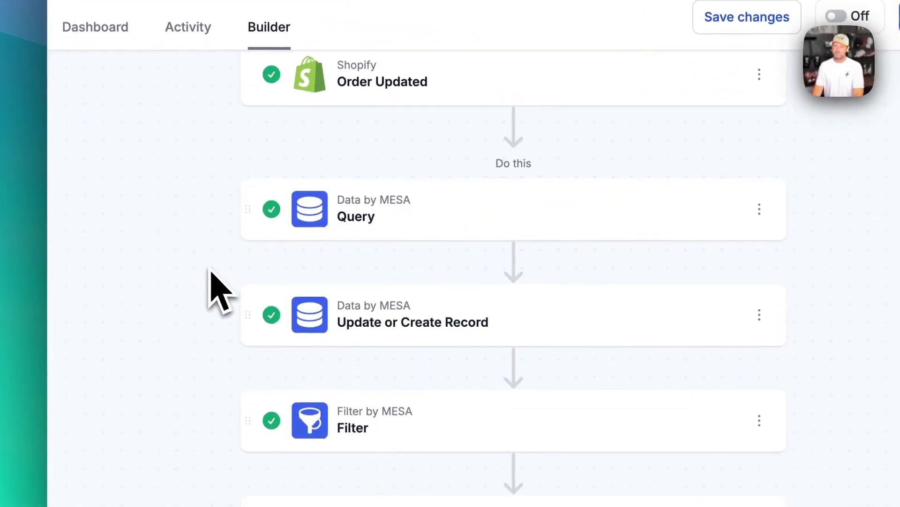
pyautogui.scroll(2, 210, 271)
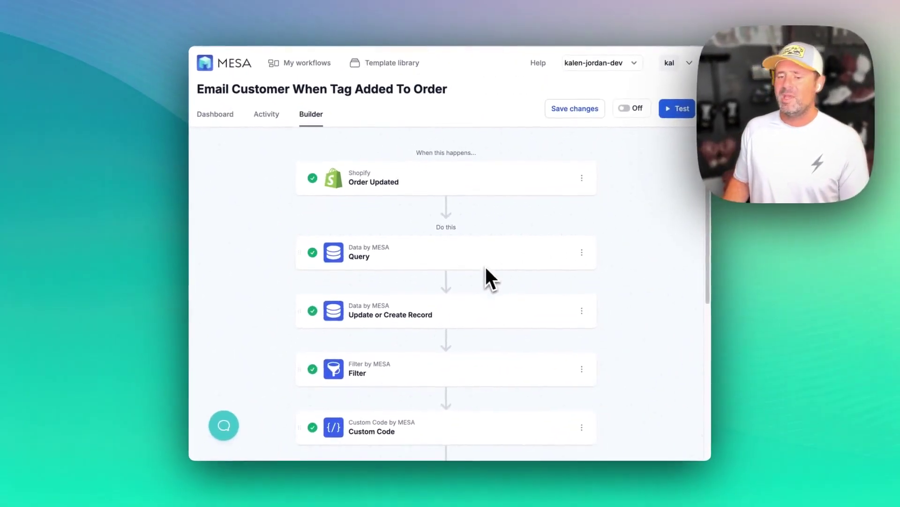
pyautogui.scroll(1, 488, 279)
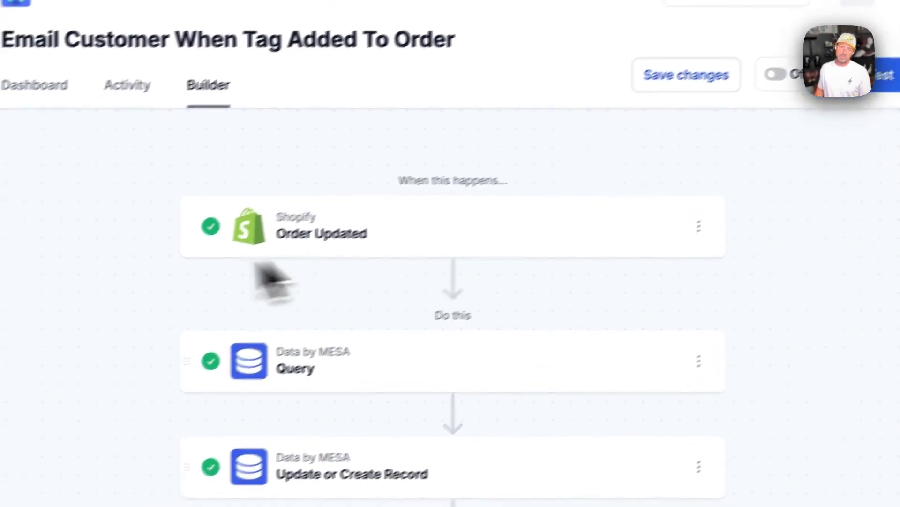
pyautogui.click(558, 255)
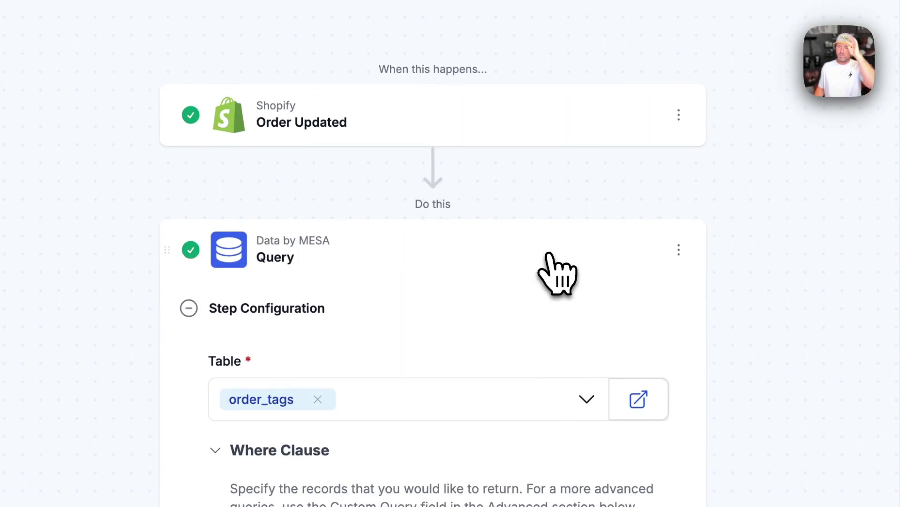
pyautogui.click(562, 263)
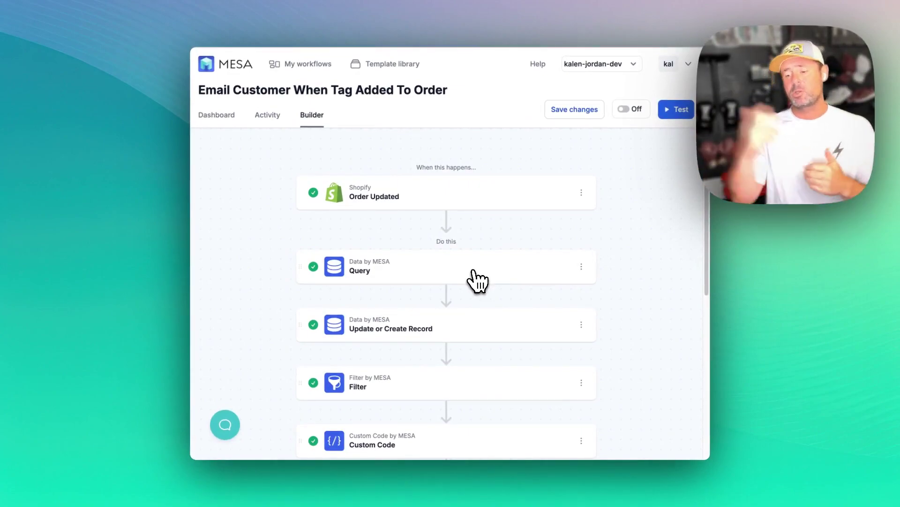
# - Examine which tables the Query and Update or Create Record steps use in the workflow
pyautogui.scroll(-2, 478, 281)
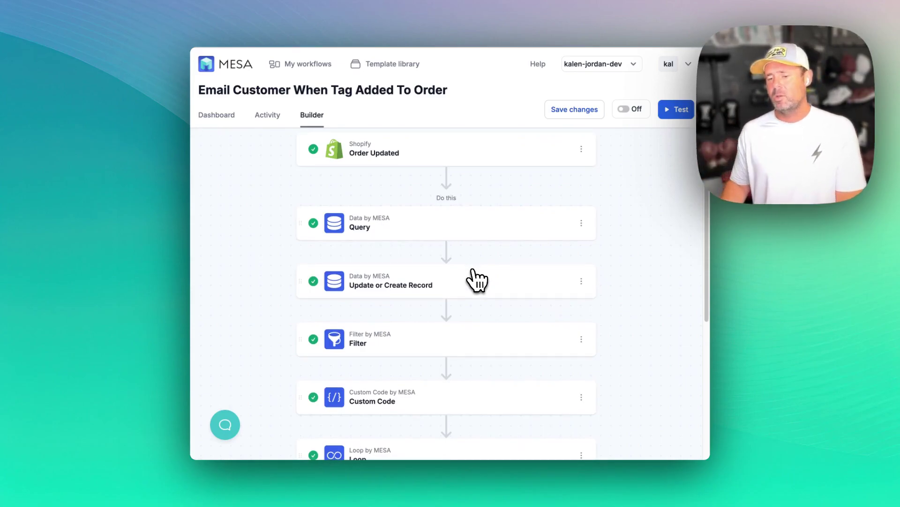
pyautogui.scroll(-2, 455, 335)
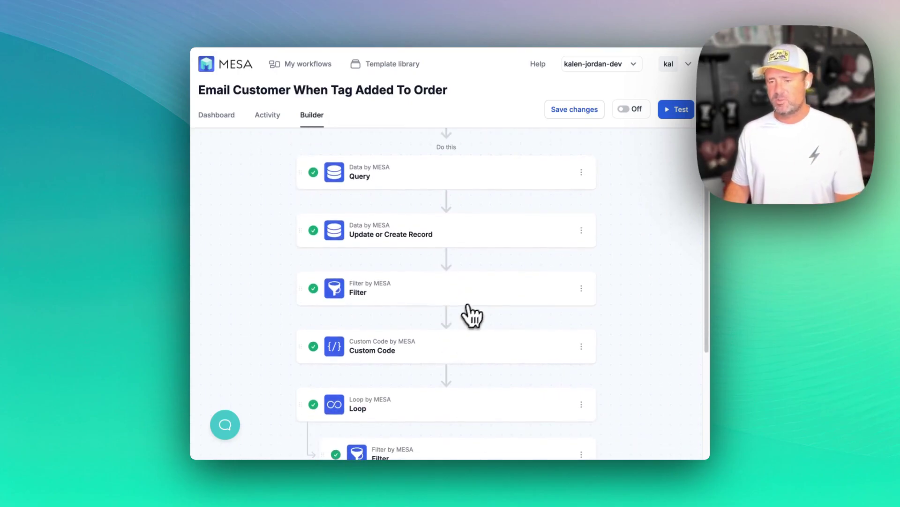
pyautogui.scroll(1, 478, 290)
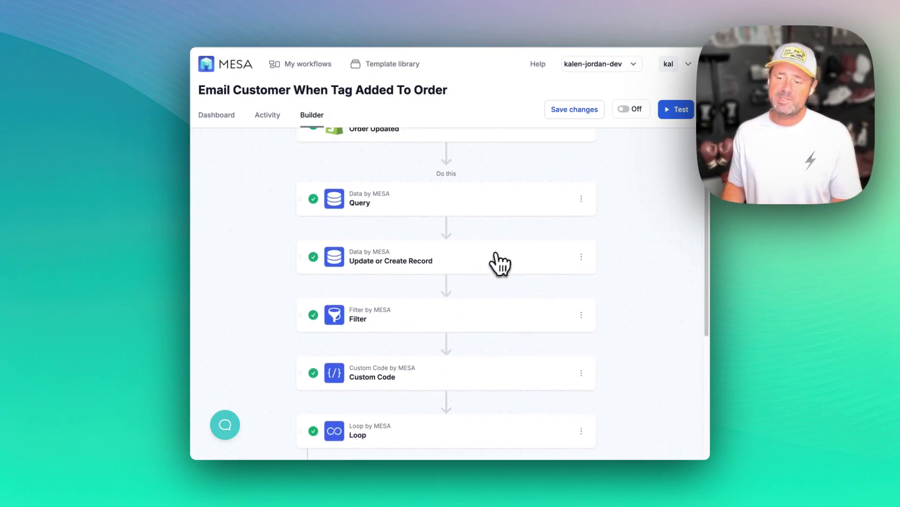
pyautogui.click(483, 206)
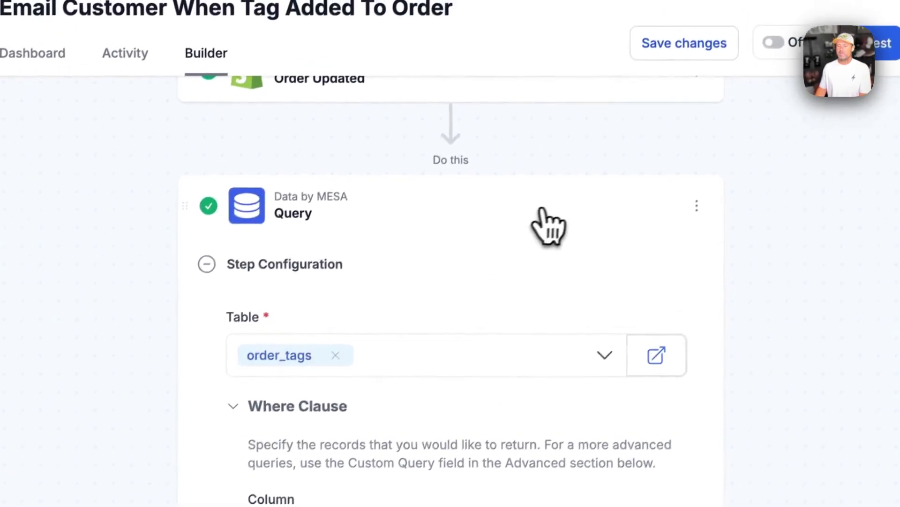
pyautogui.click(544, 211)
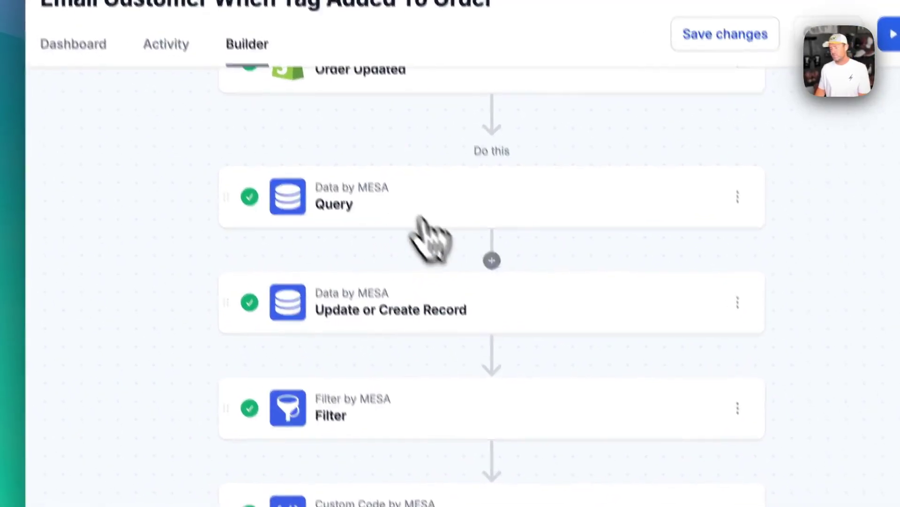
pyautogui.click(597, 308)
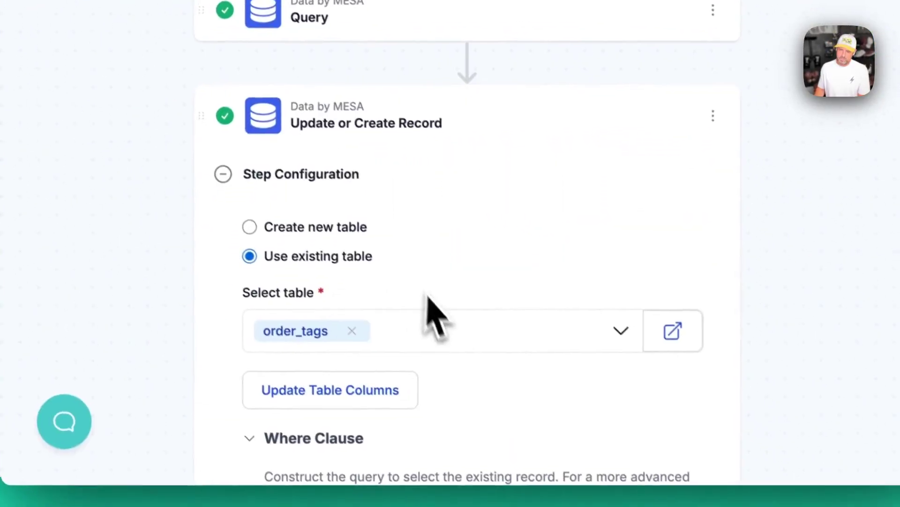
pyautogui.click(578, 120)
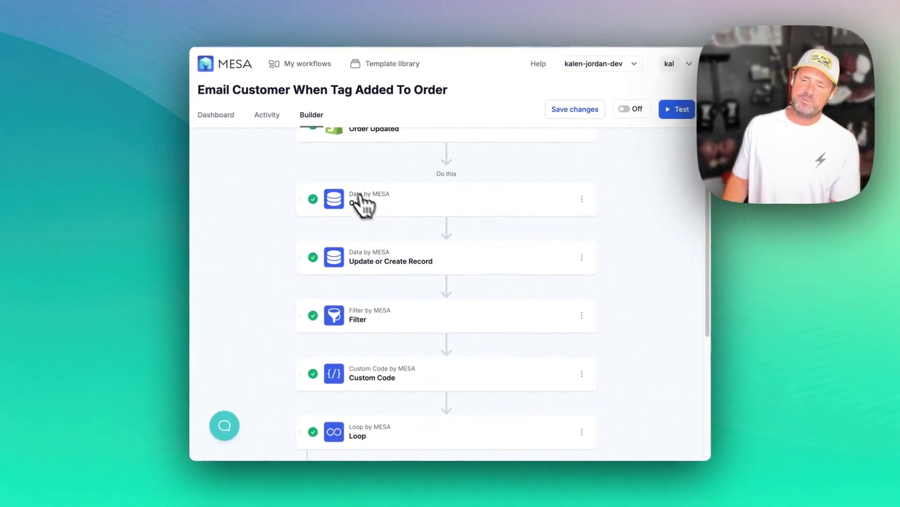
# - Examine the rule of the Filter step before the loop and the description of the Custom Code step
pyautogui.scroll(-1, 366, 206)
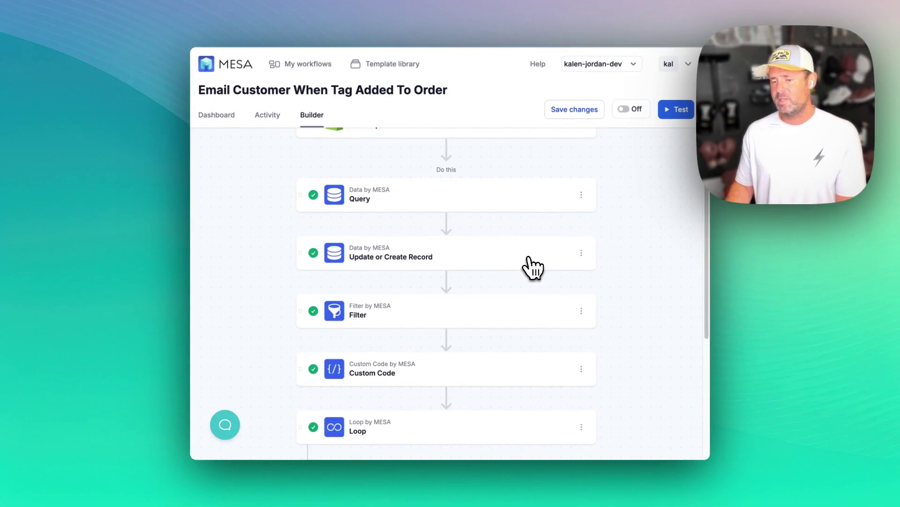
pyautogui.scroll(-1, 464, 280)
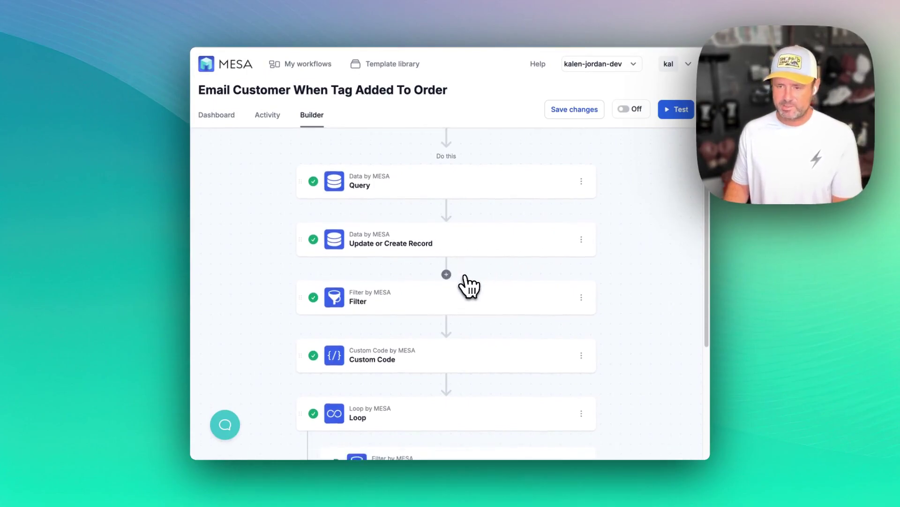
pyautogui.click(469, 300)
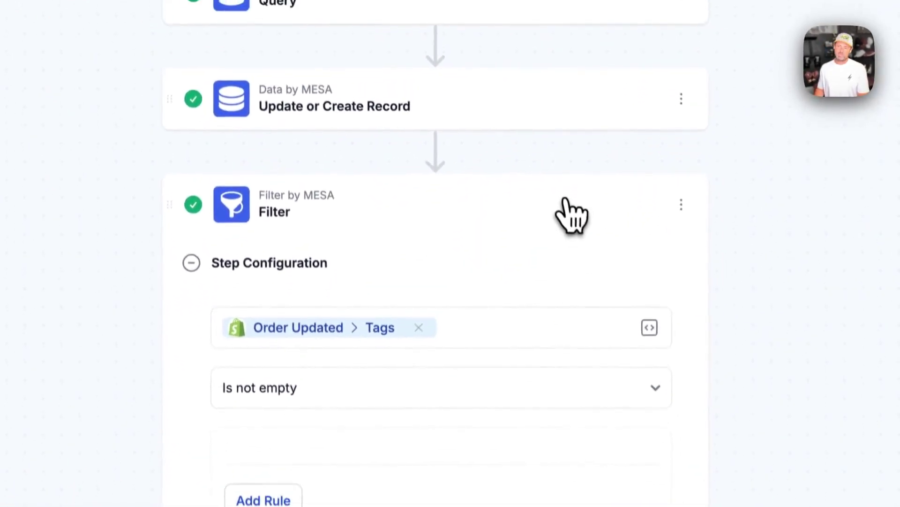
pyautogui.click(571, 155)
pyautogui.scroll(-2, 478, 324)
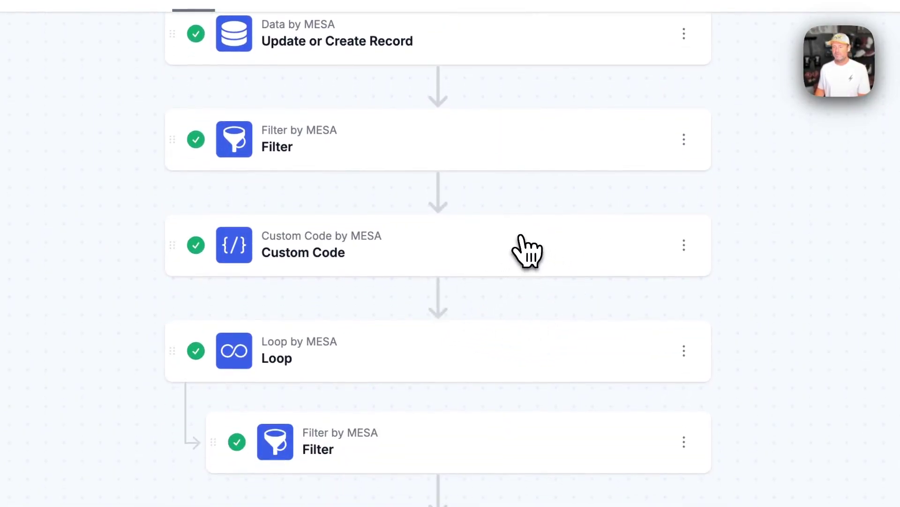
pyautogui.click(526, 248)
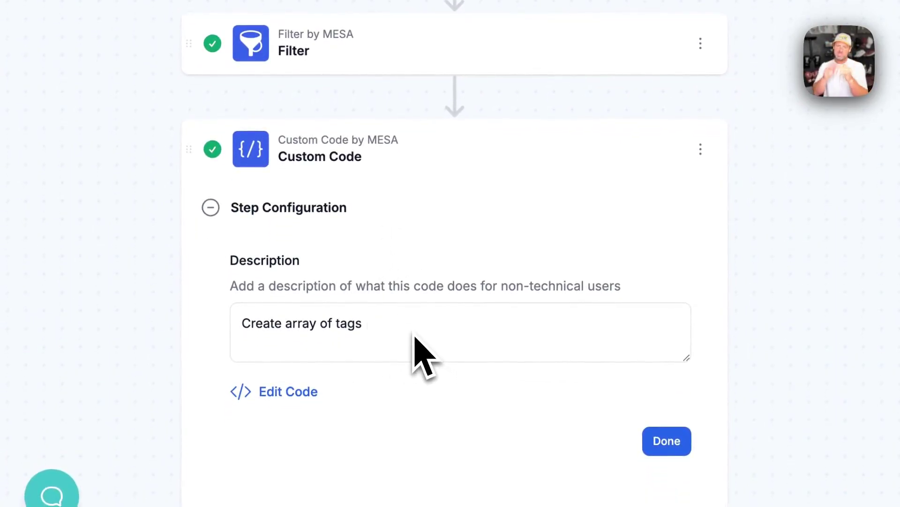
pyautogui.click(497, 159)
# - Examine the rule of the Filter step inside the loop, which compares the queried tags with the loop item
pyautogui.scroll(-2, 488, 234)
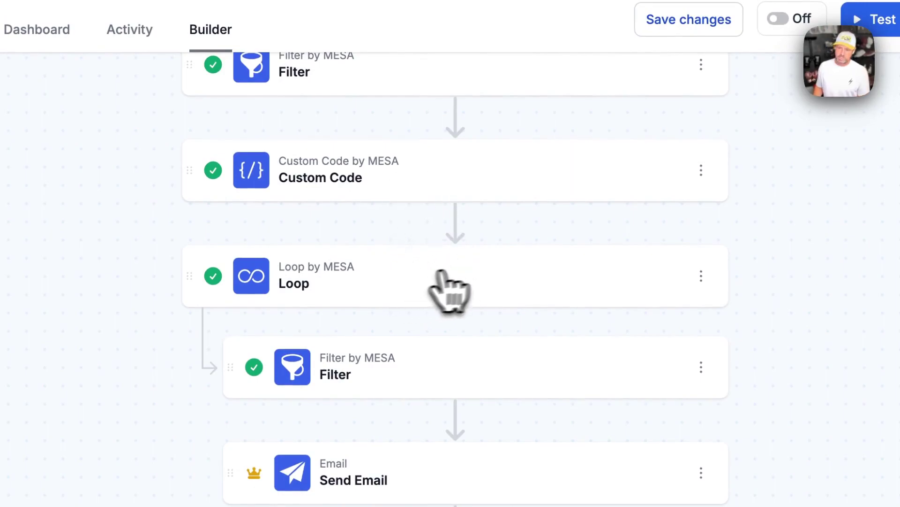
pyautogui.click(527, 357)
pyautogui.scroll(-5, 527, 326)
pyautogui.moveTo(349, 200)
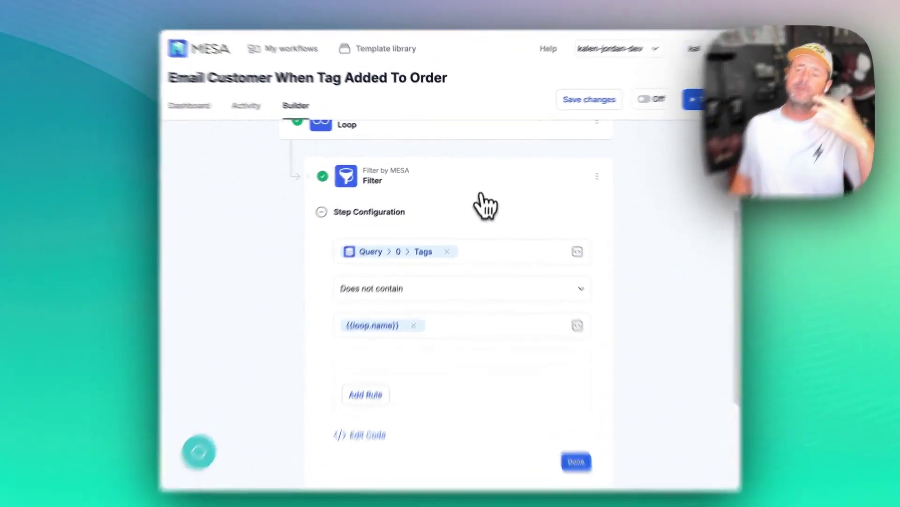
pyautogui.click(482, 195)
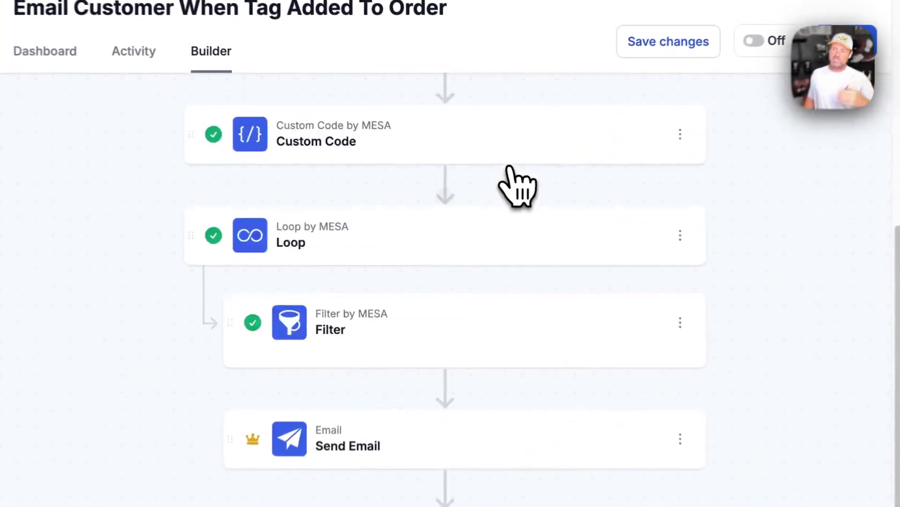
# - Examine the recipient, subject and message configured in the Send Email step
pyautogui.click(399, 237)
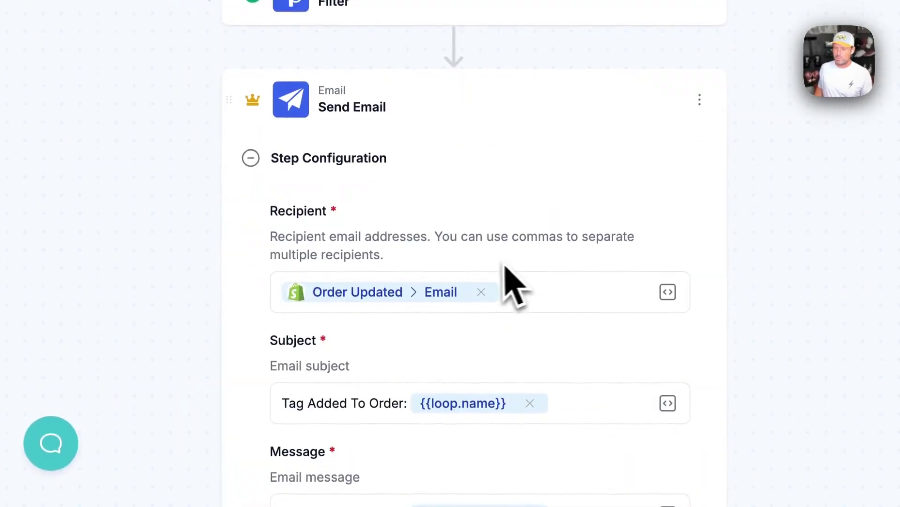
pyautogui.scroll(-3, 506, 268)
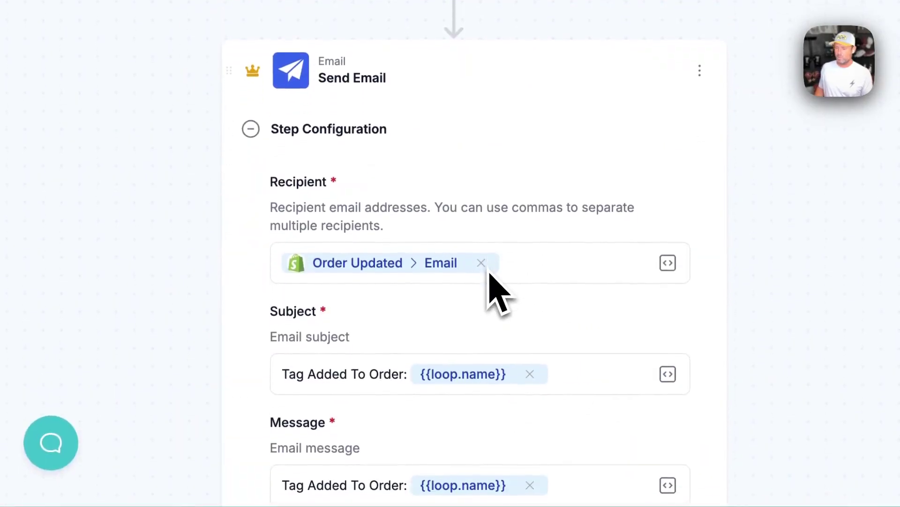
pyautogui.scroll(-3, 324, 314)
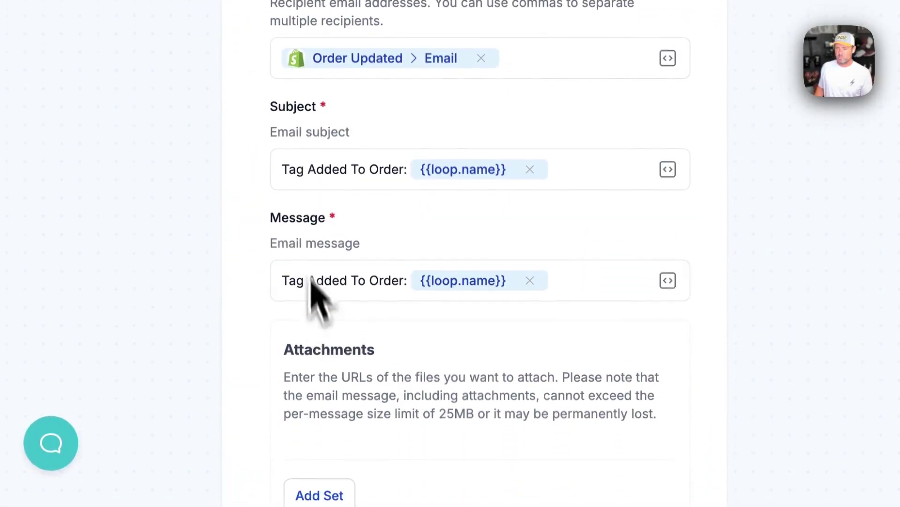
pyautogui.click(311, 311)
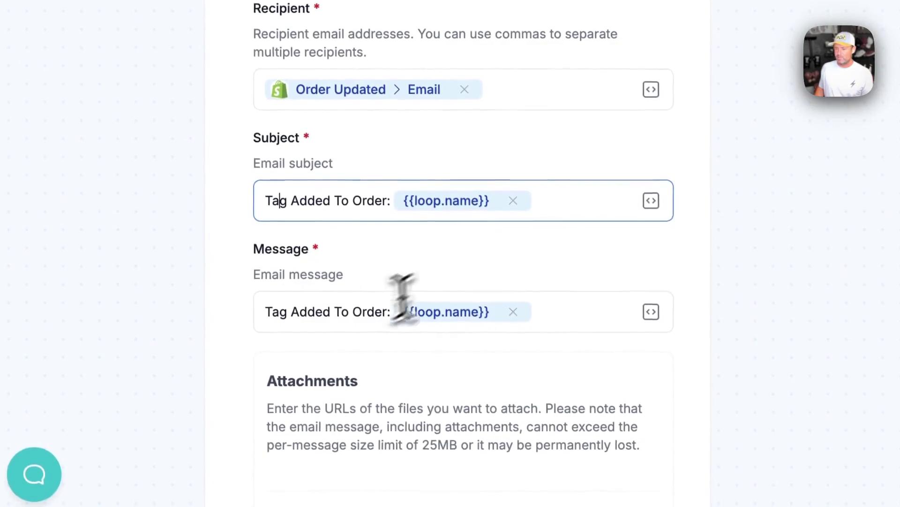
pyautogui.scroll(-2, 408, 300)
pyautogui.scroll(6, 356, 314)
pyautogui.scroll(-5, 362, 347)
pyautogui.scroll(10, 362, 351)
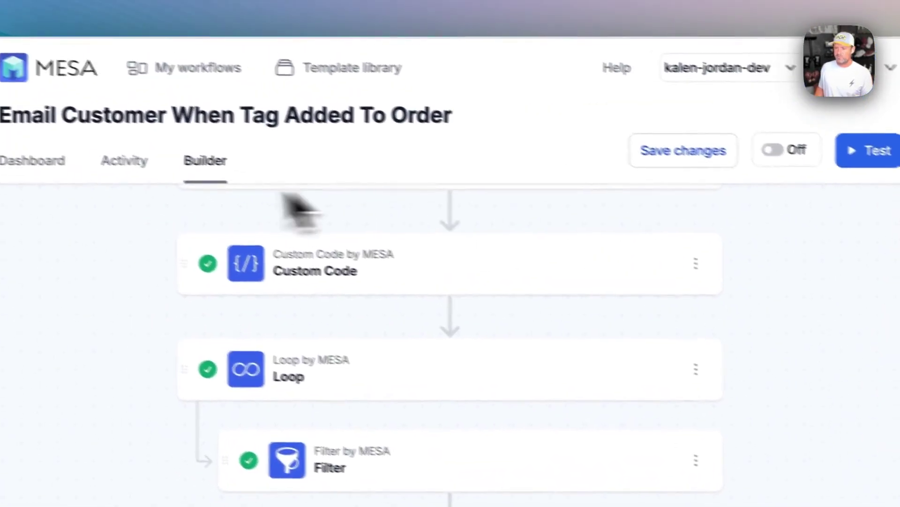
# - Save the workflow and test it with the most recent live order, checking the result of the filter inside the loop
pyautogui.click(843, 75)
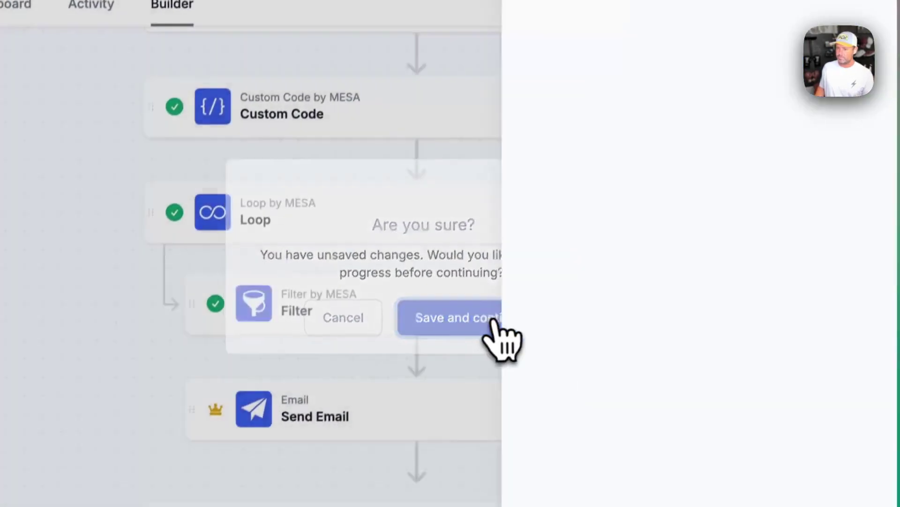
pyautogui.click(440, 427)
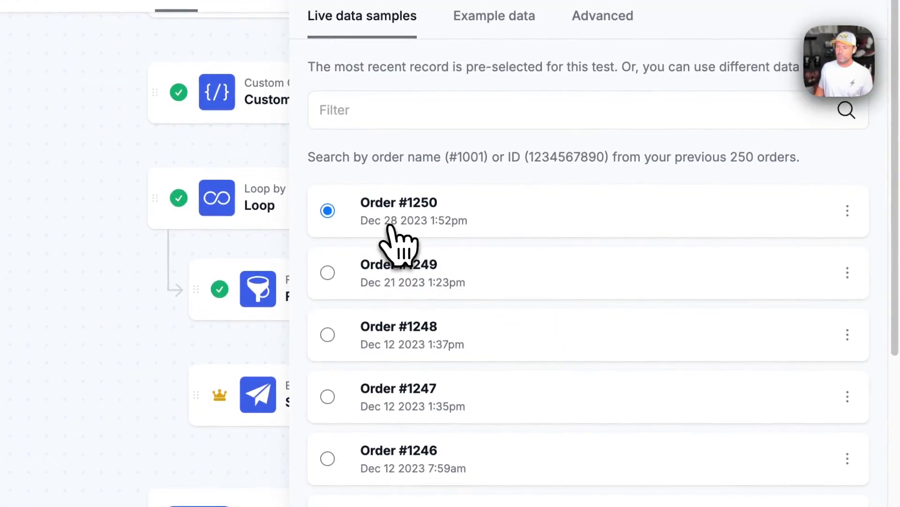
pyautogui.click(804, 434)
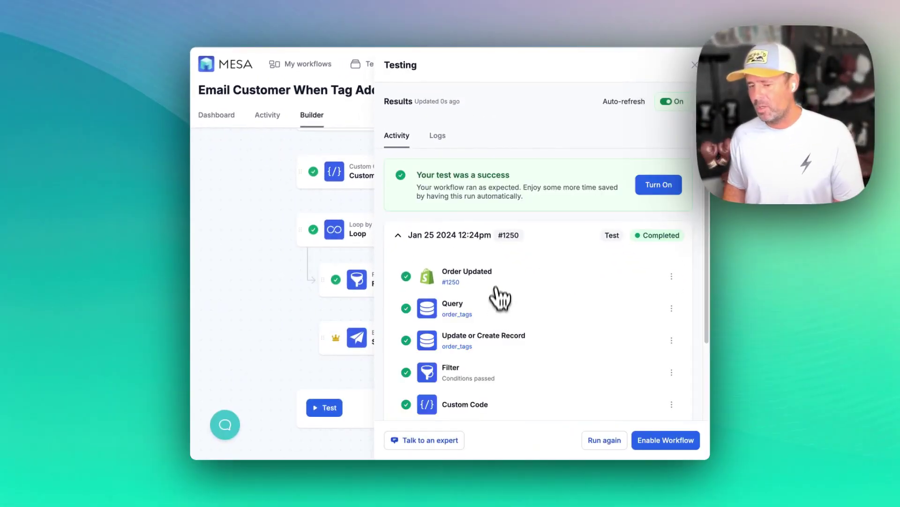
pyautogui.scroll(-3, 500, 298)
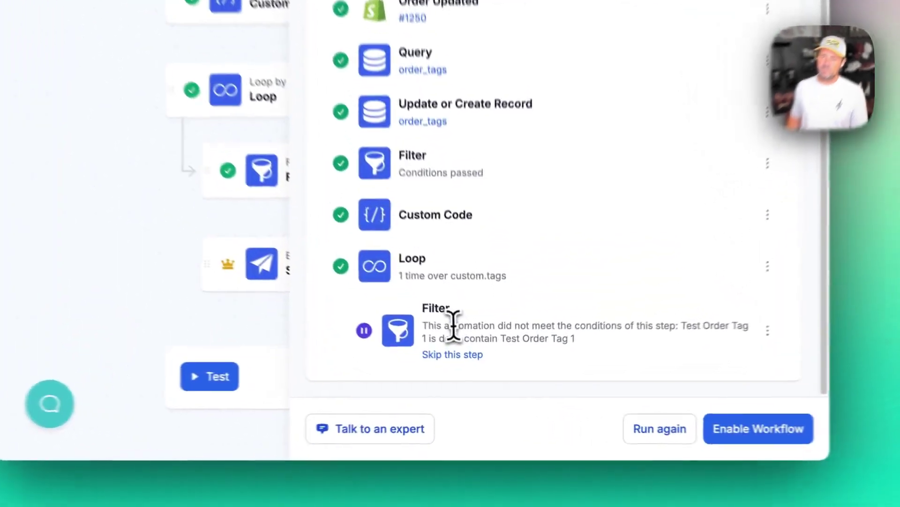
pyautogui.moveTo(469, 375); pyautogui.dragTo(631, 378)
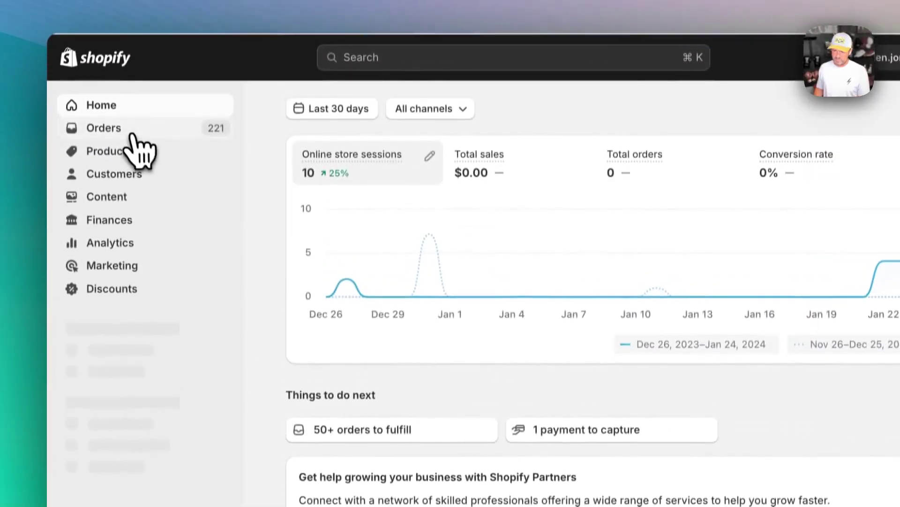
# - Open the orders list in the Shopify admin and turn on the workflow in MESA
pyautogui.click(120, 34)
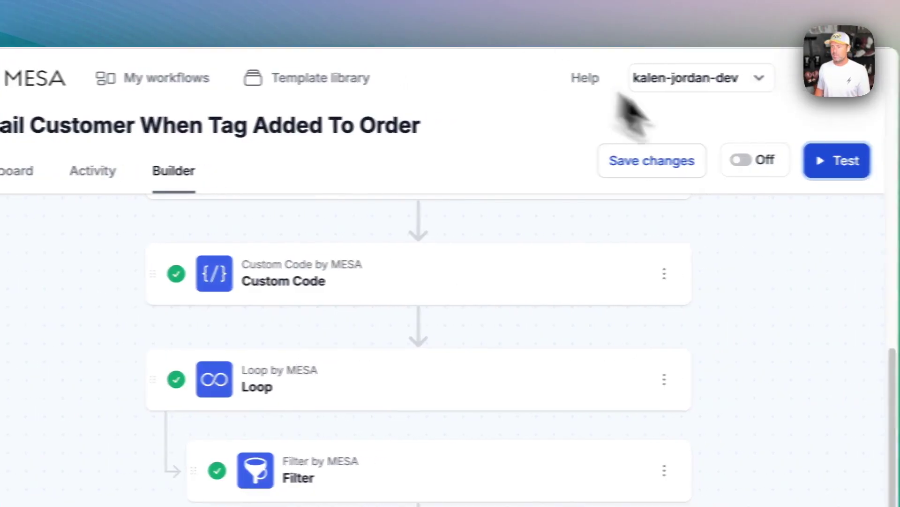
pyautogui.click(741, 160)
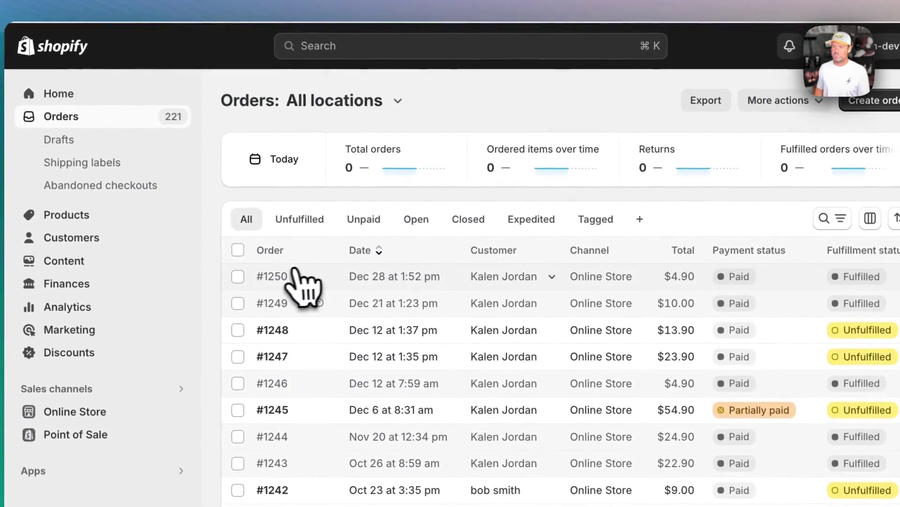
# - Open the most recent order in the Shopify orders list, add the tag Test Order Tag 2 and save the order
pyautogui.click(289, 275)
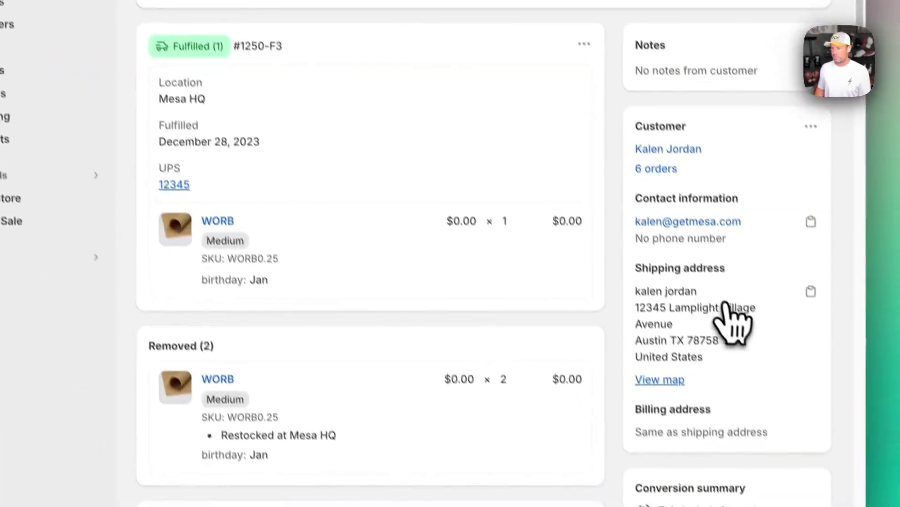
pyautogui.scroll(-10, 703, 282)
pyautogui.click(681, 258)
pyautogui.write('Test Order Tag 2')
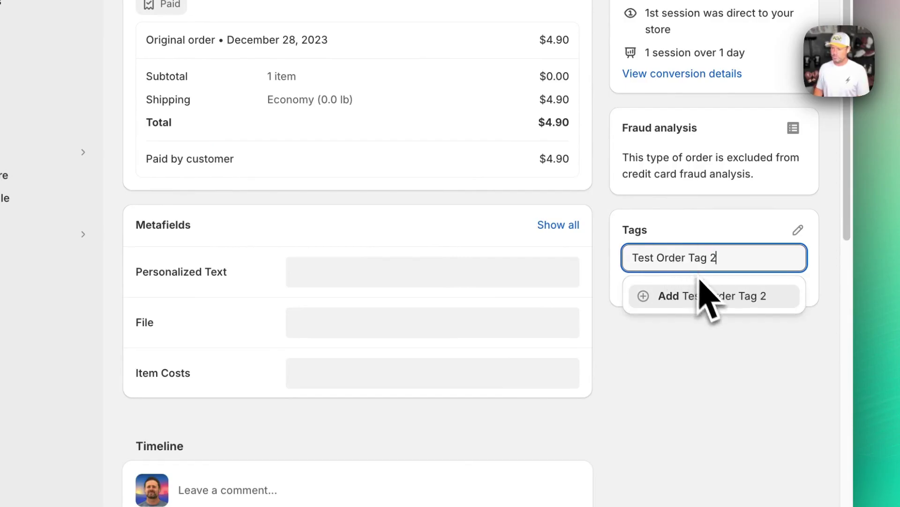
pyautogui.scroll(10, 729, 318)
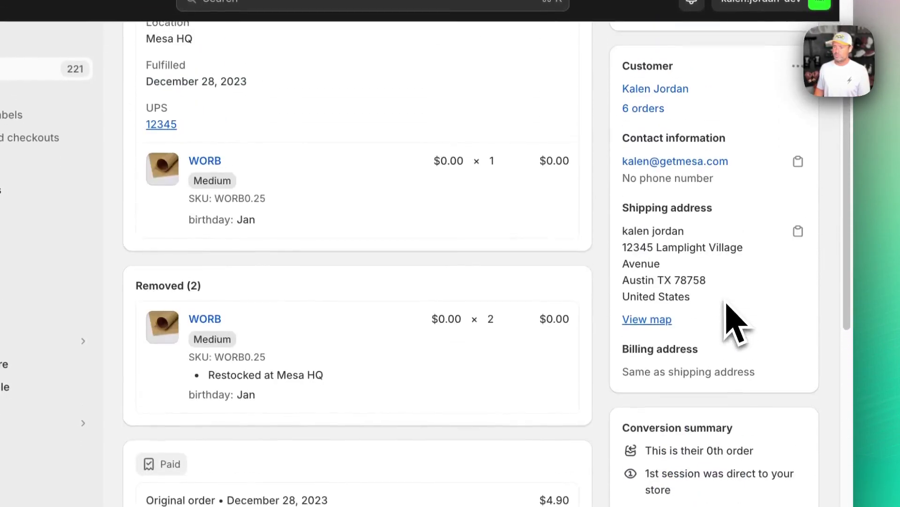
pyautogui.scroll(5, 731, 319)
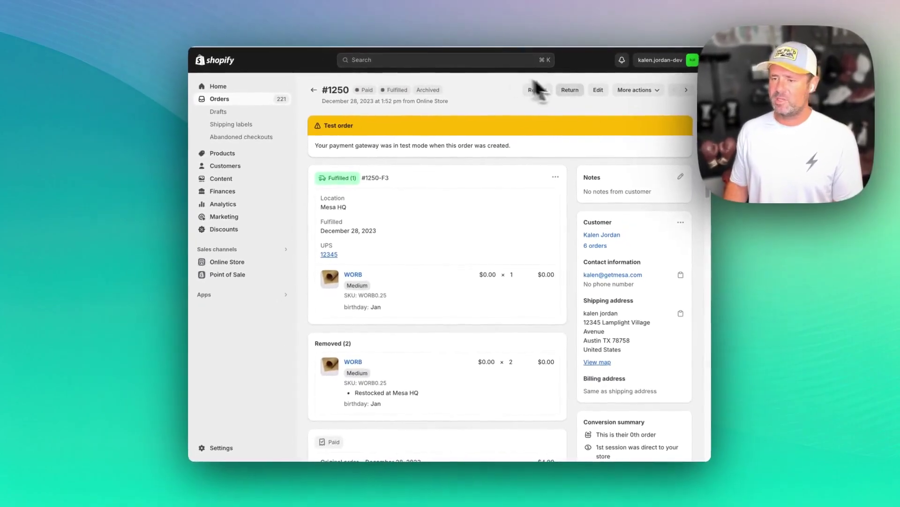
# - Switch to MESA and examine the latest run in the workflow's activity, checking the loop's Filter and Send Email results
pyautogui.scroll(-10, 656, 389)
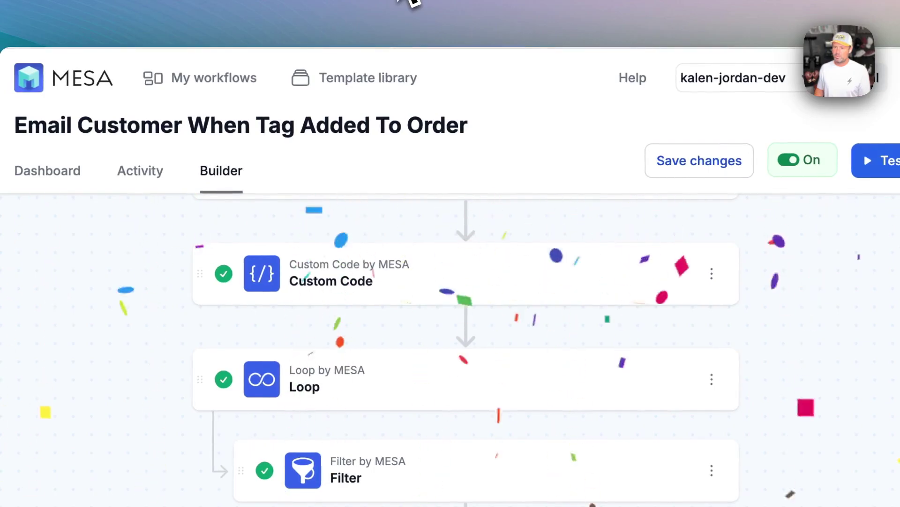
pyautogui.click(149, 180)
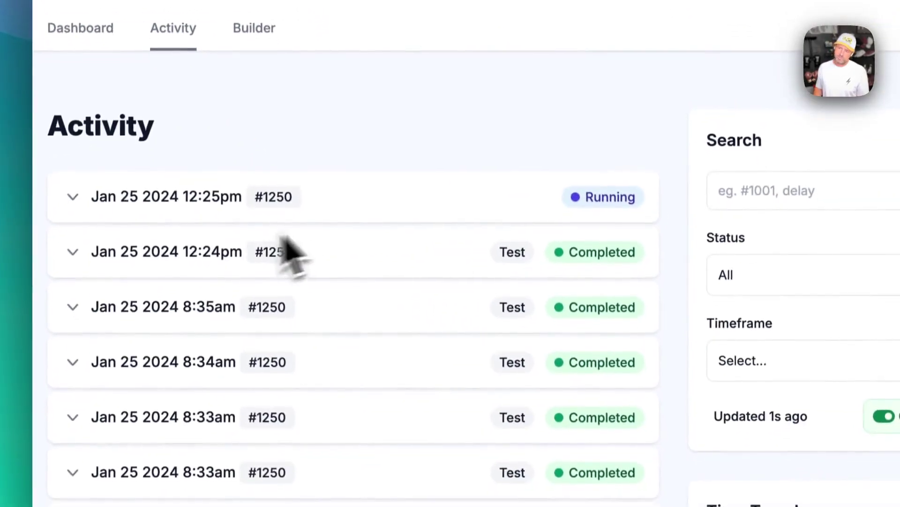
pyautogui.click(399, 197)
pyautogui.scroll(-5, 268, 342)
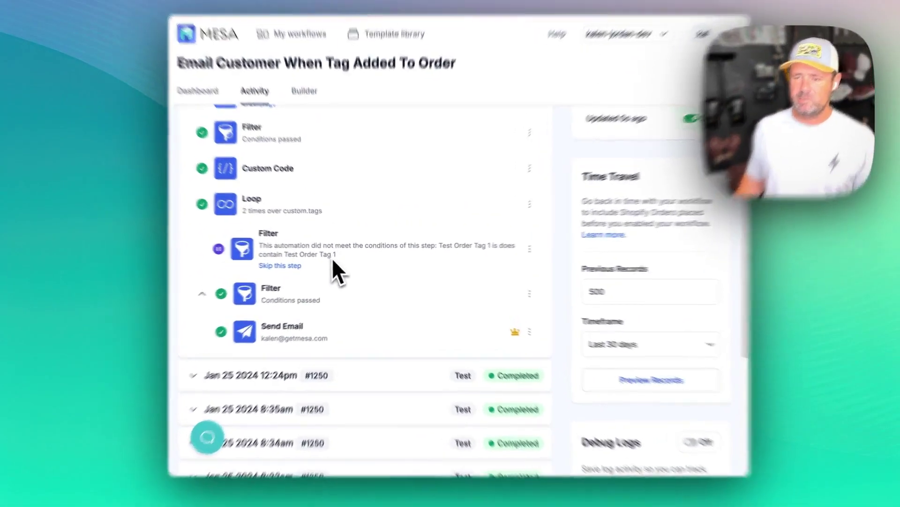
pyautogui.moveTo(345, 258); pyautogui.dragTo(303, 253)
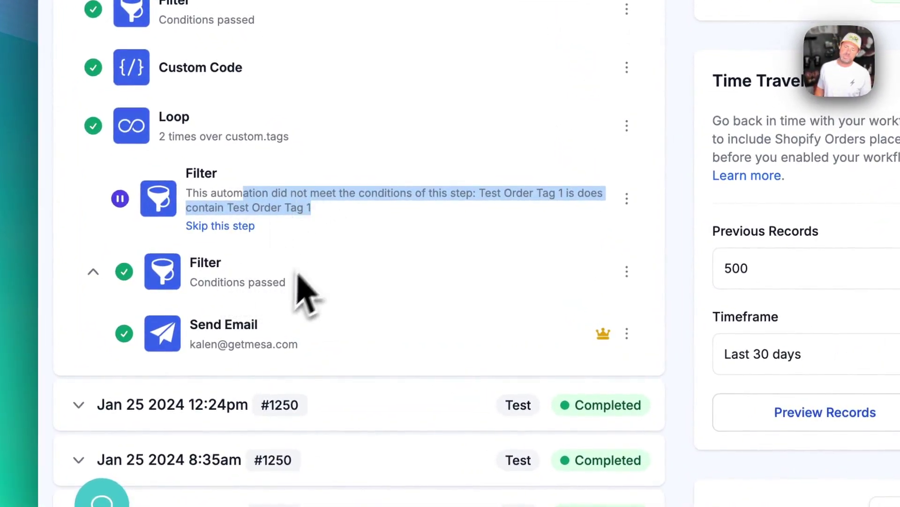
pyautogui.click(333, 217)
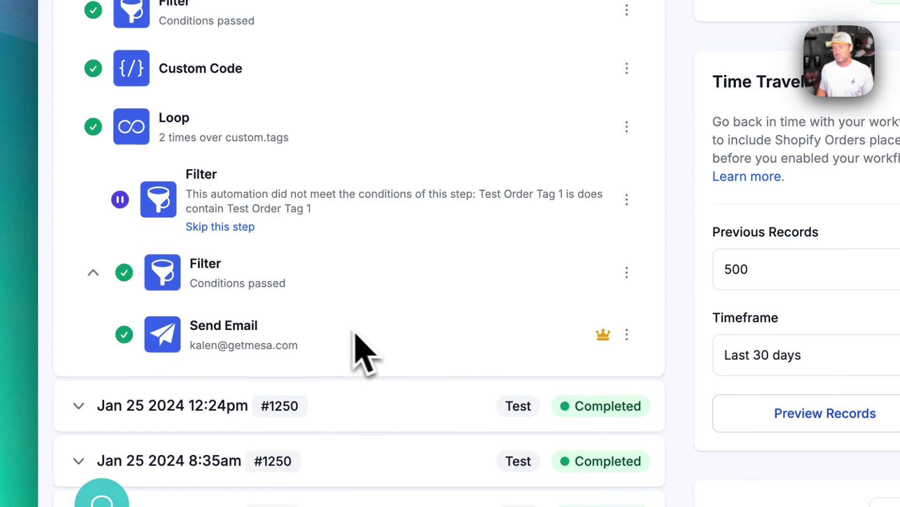
pyautogui.scroll(5, 363, 352)
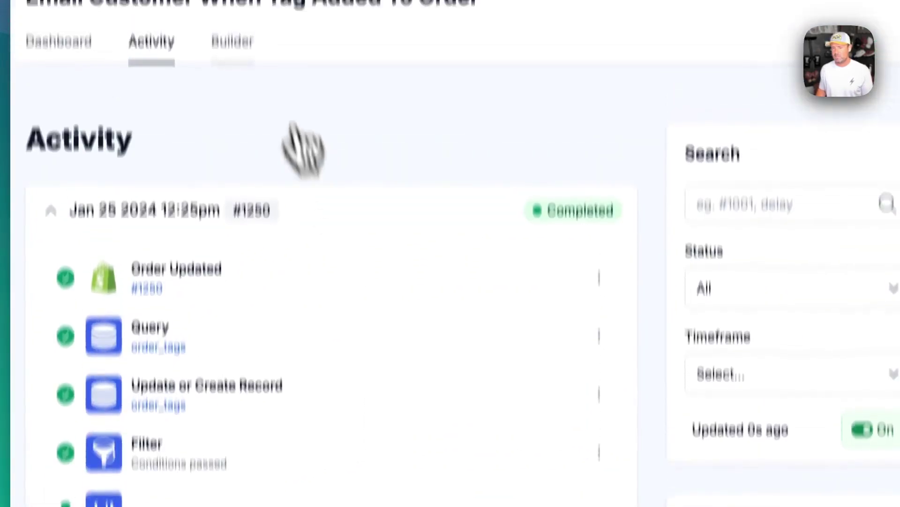
# - Switch to the MESA blog and browse the articles in the Automation Demos category
pyautogui.click(233, 42)
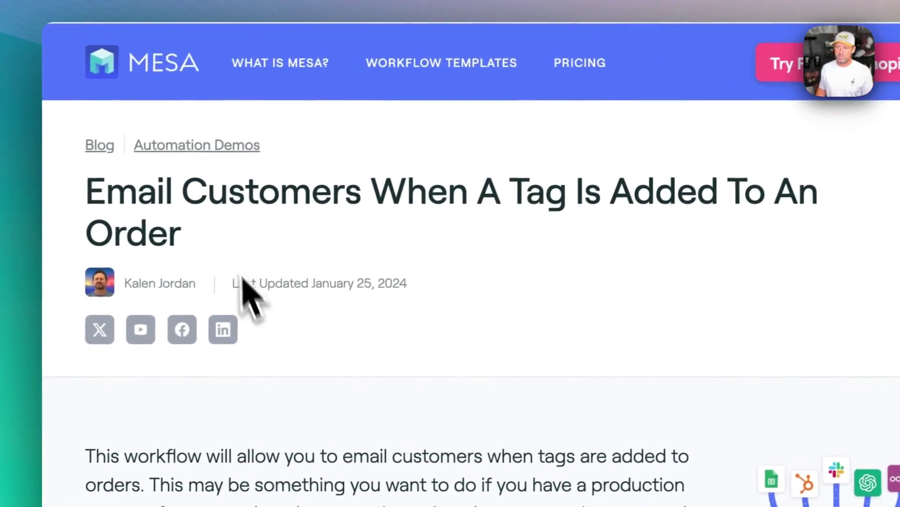
pyautogui.click(173, 159)
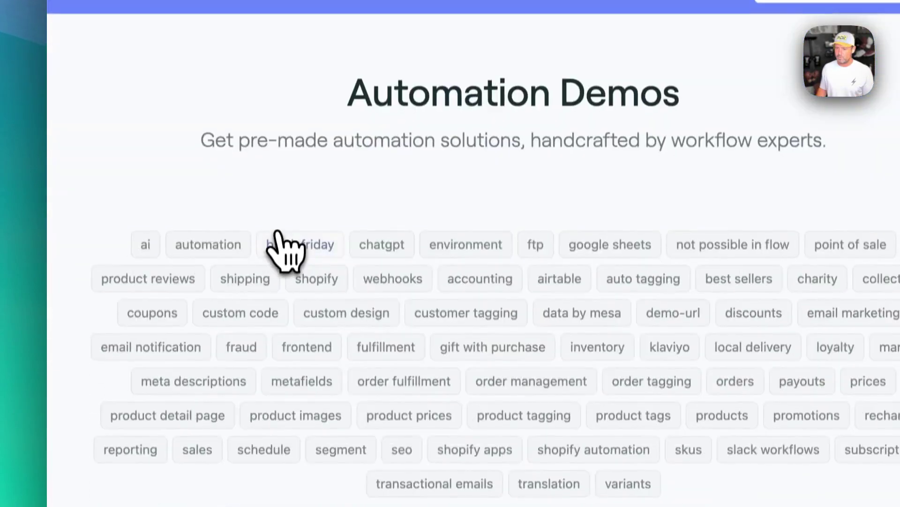
pyautogui.scroll(-10, 277, 232)
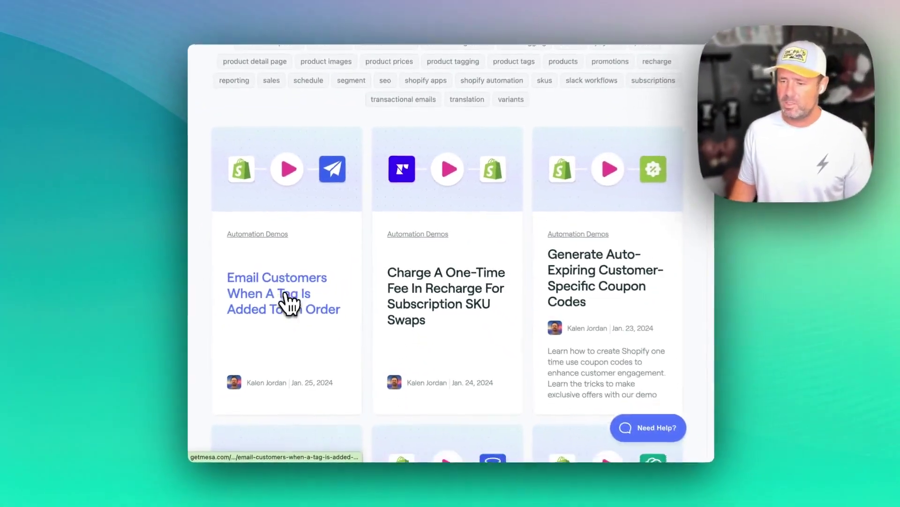
pyautogui.scroll(-5, 516, 328)
pyautogui.scroll(-5, 600, 312)
pyautogui.moveTo(423, 234); pyautogui.dragTo(443, 282)
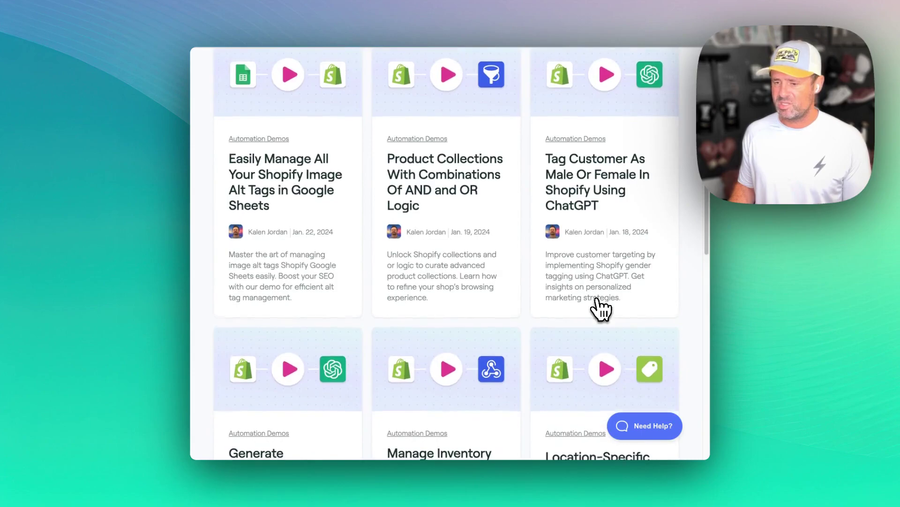
pyautogui.click(447, 296)
pyautogui.scroll(6, 445, 293)
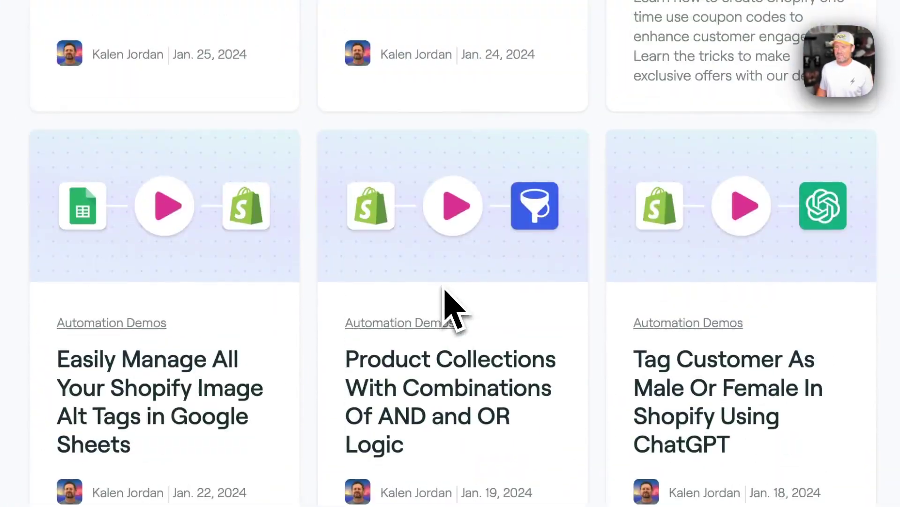
pyautogui.scroll(5, 445, 293)
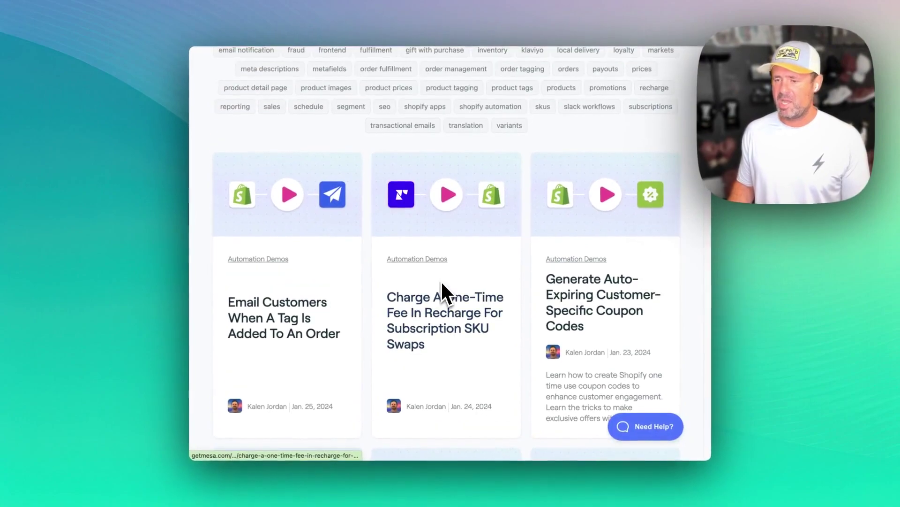
pyautogui.scroll(-1, 441, 280)
pyautogui.scroll(1, 402, 288)
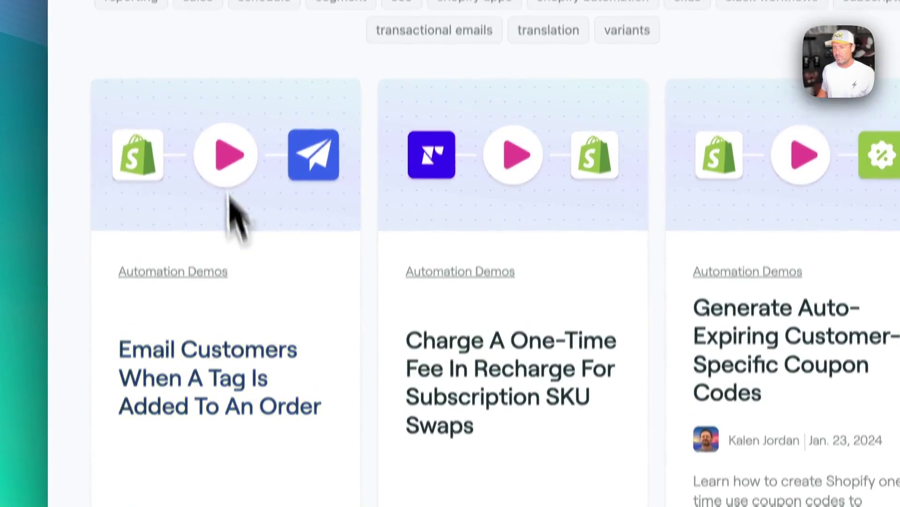
pyautogui.scroll(5, 358, 281)
pyautogui.scroll(-6, 363, 288)
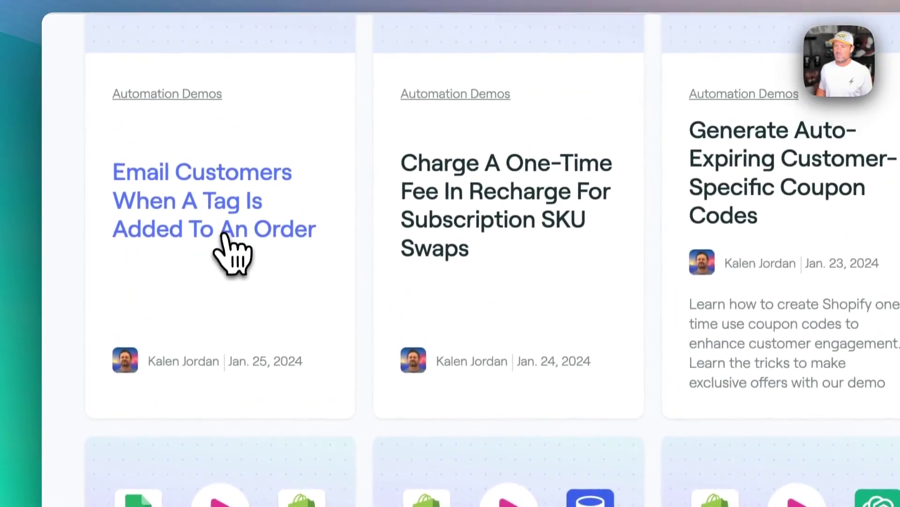
# - Open the article Email Customers When A Tag Is Added To An Order and examine its workflow preview and download option
pyautogui.click(229, 155)
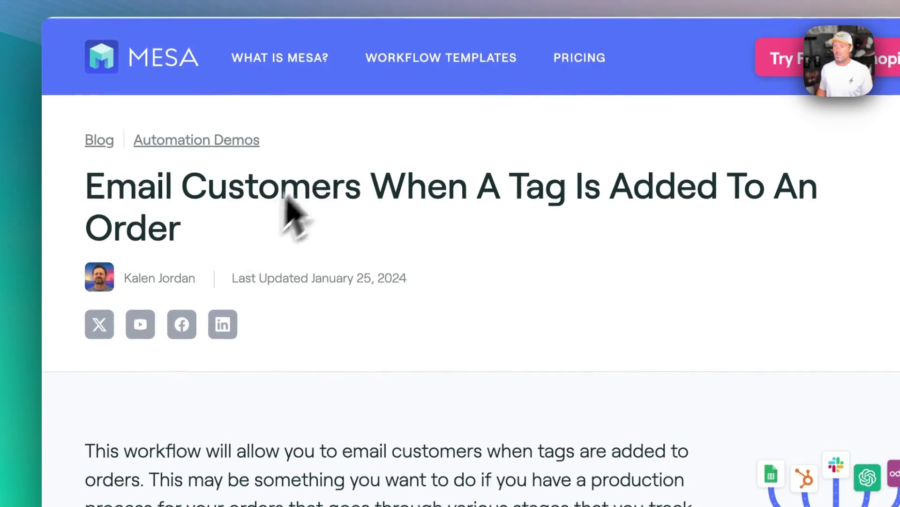
pyautogui.scroll(-15, 368, 320)
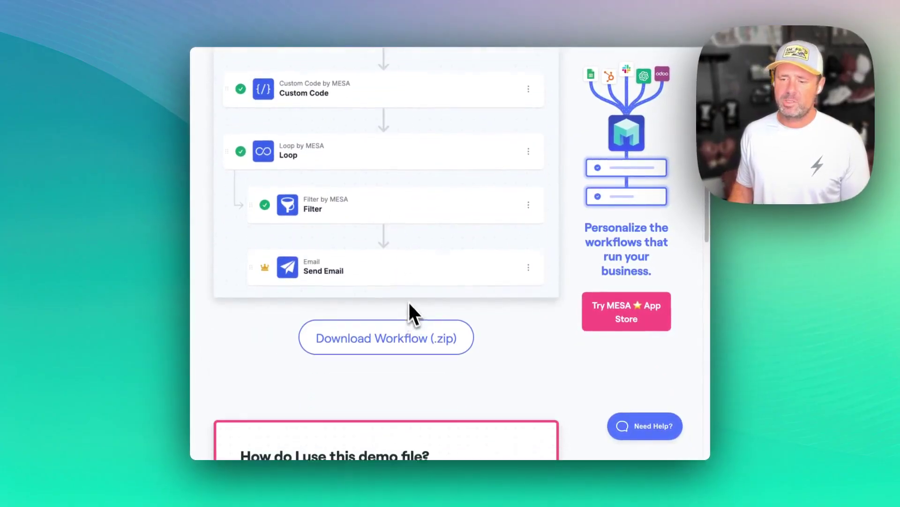
pyautogui.scroll(7, 406, 342)
pyautogui.scroll(8, 413, 331)
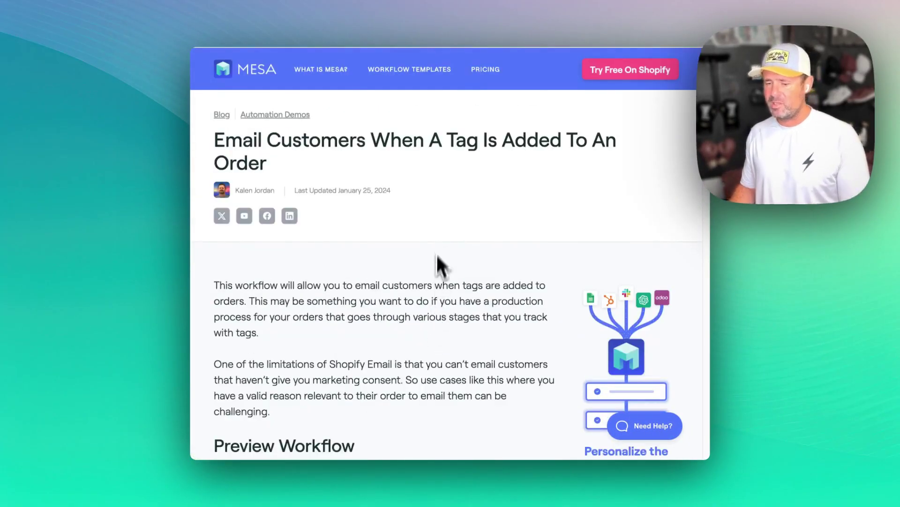